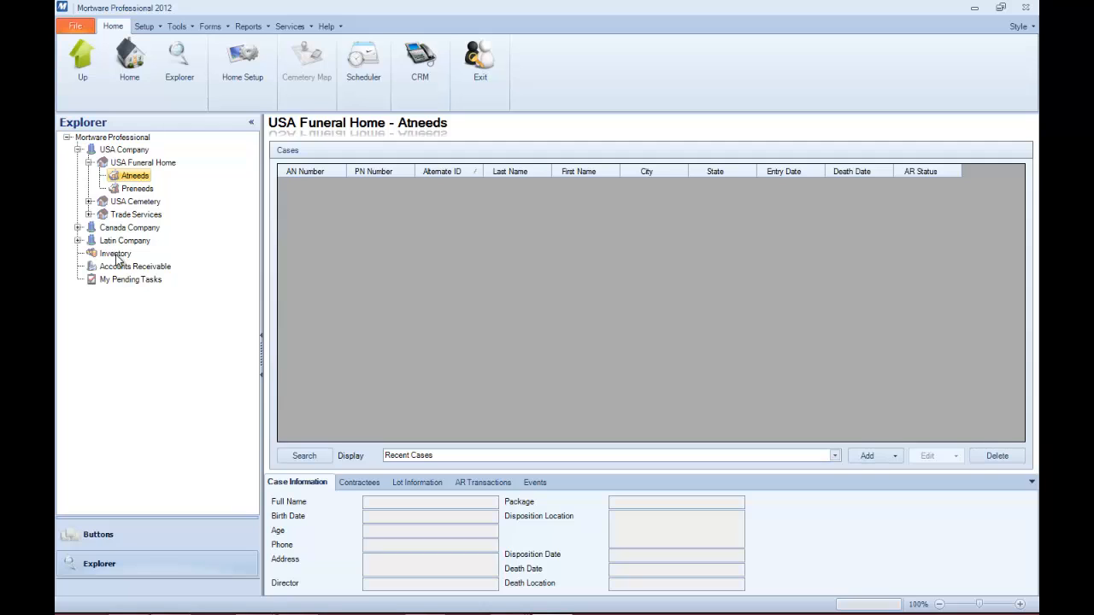
- Open the inventory and show the Caskets category
click(116, 254)
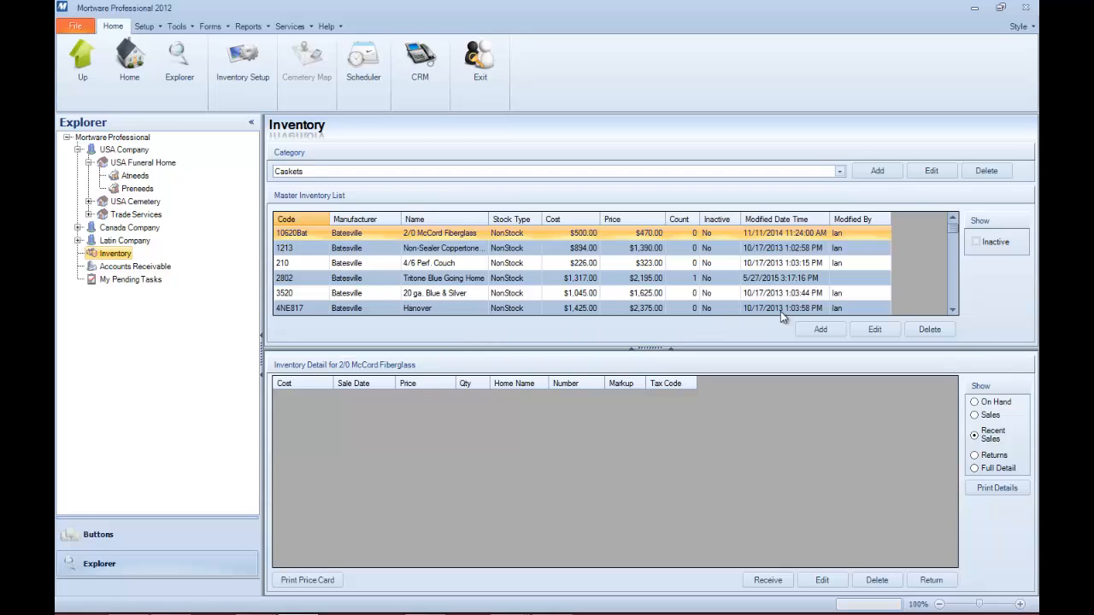
click(840, 171)
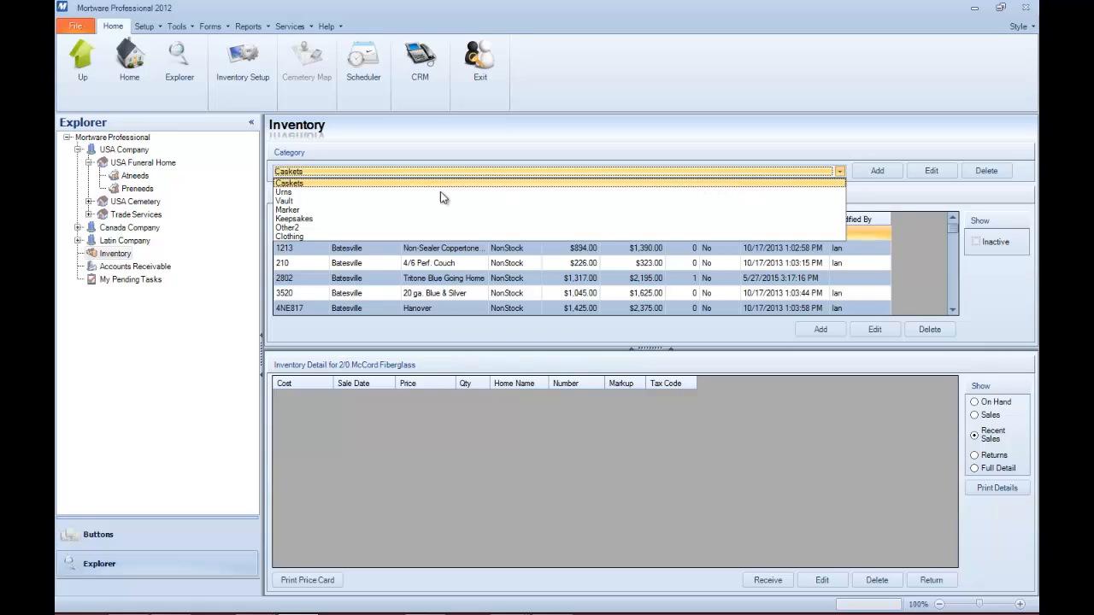
click(291, 183)
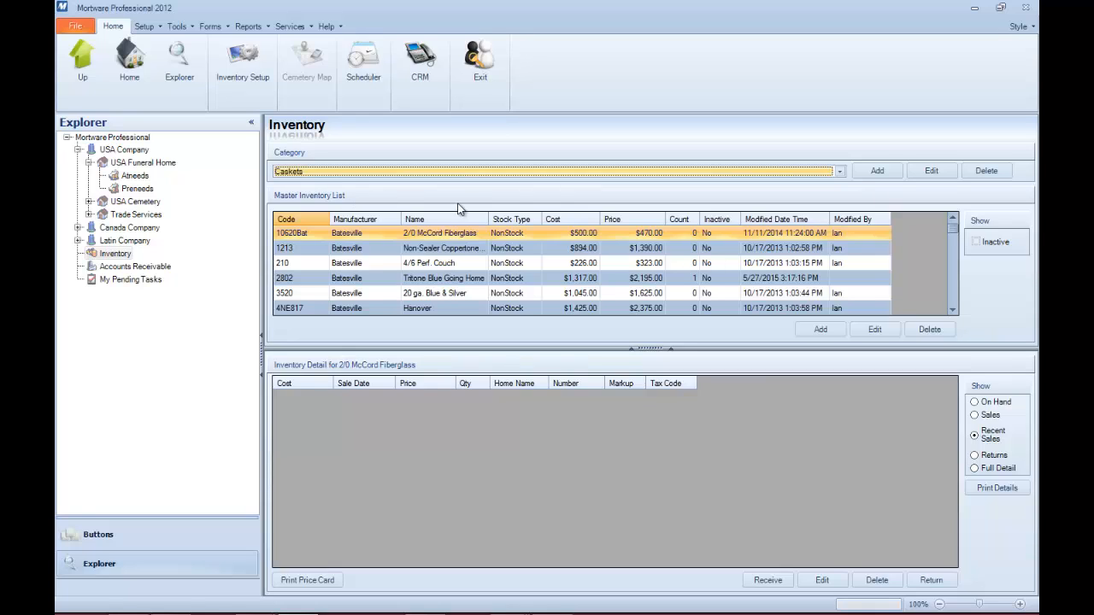
- Start a new master inventory item with code 725, manufacturer Batesville and the name New Casket
click(834, 335)
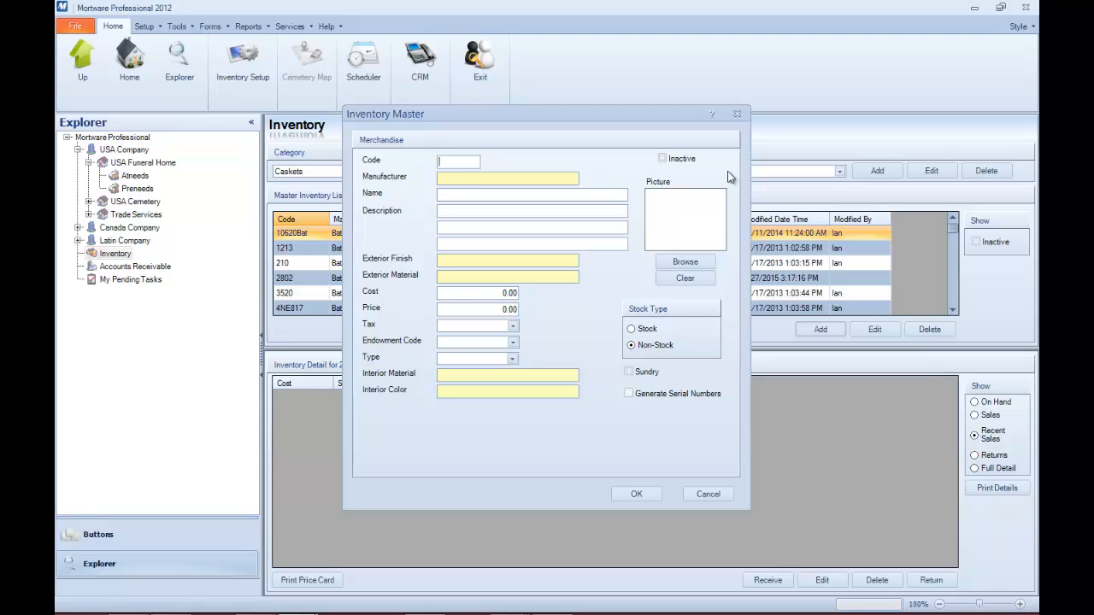
text(725)
click(490, 178)
double_click(490, 178)
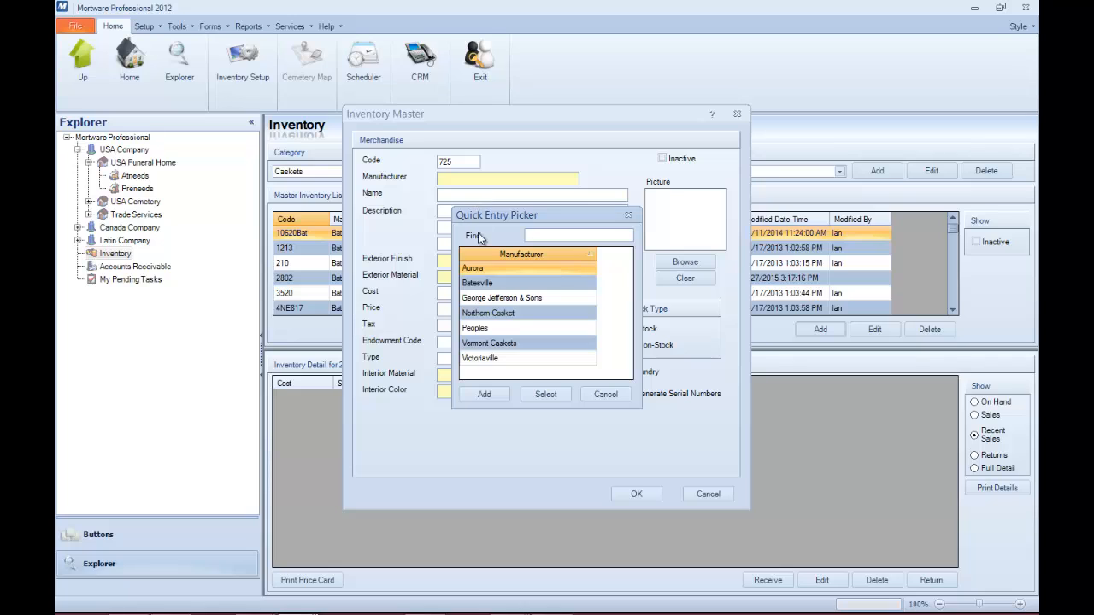
double_click(533, 285)
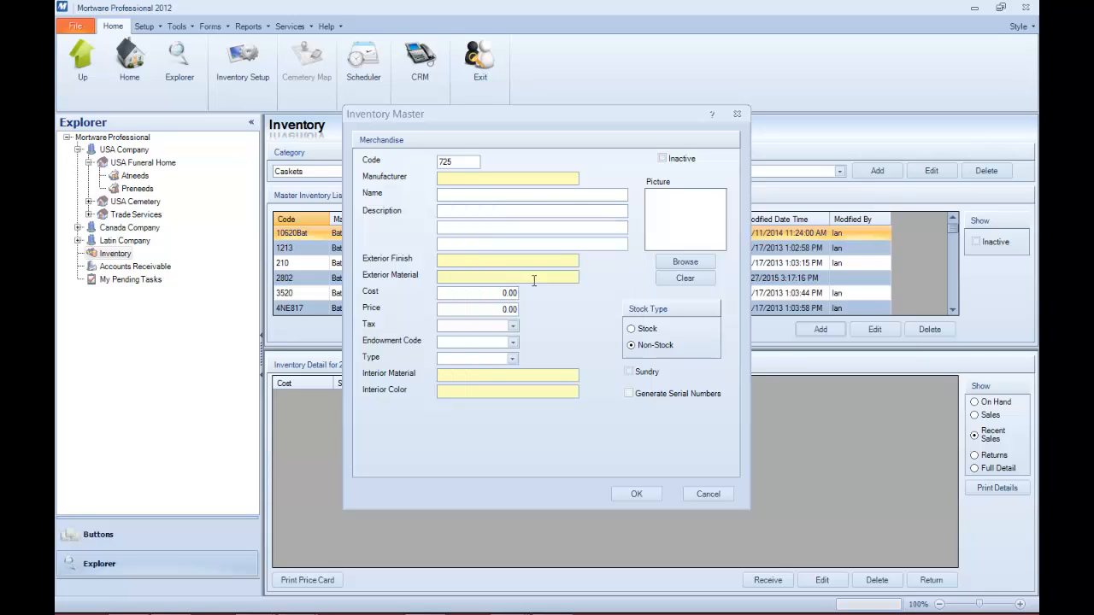
click(452, 193)
text(New Caske)
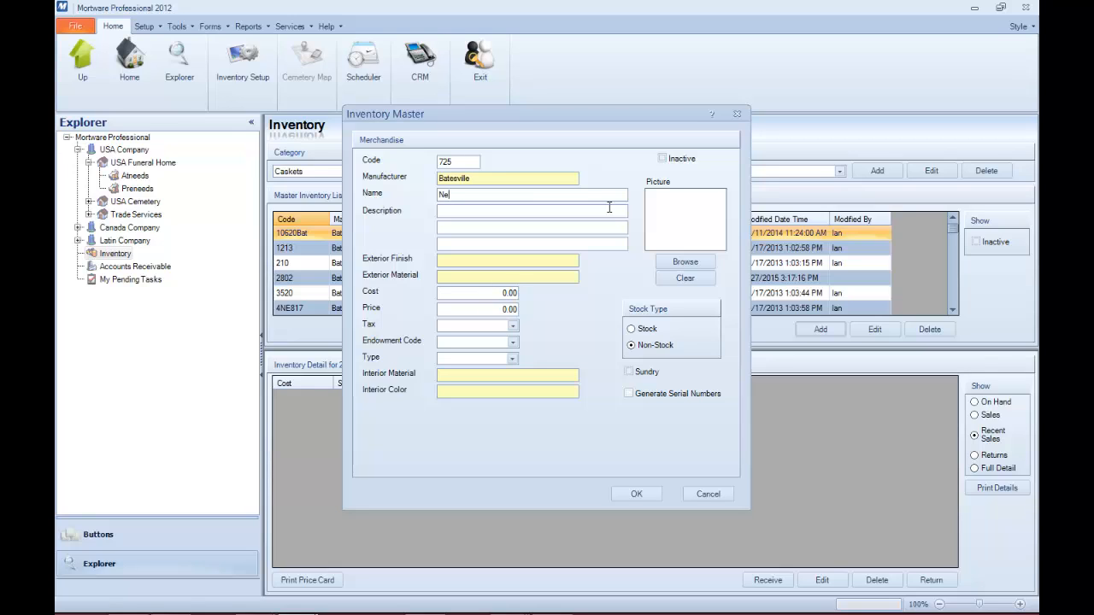
text(t)
- Set the new casket's exterior finish to Gloss, leaving the description blank
key(Tab)
key(Tab)
key(Tab)
key(Tab)
click(455, 377)
double_click(467, 258)
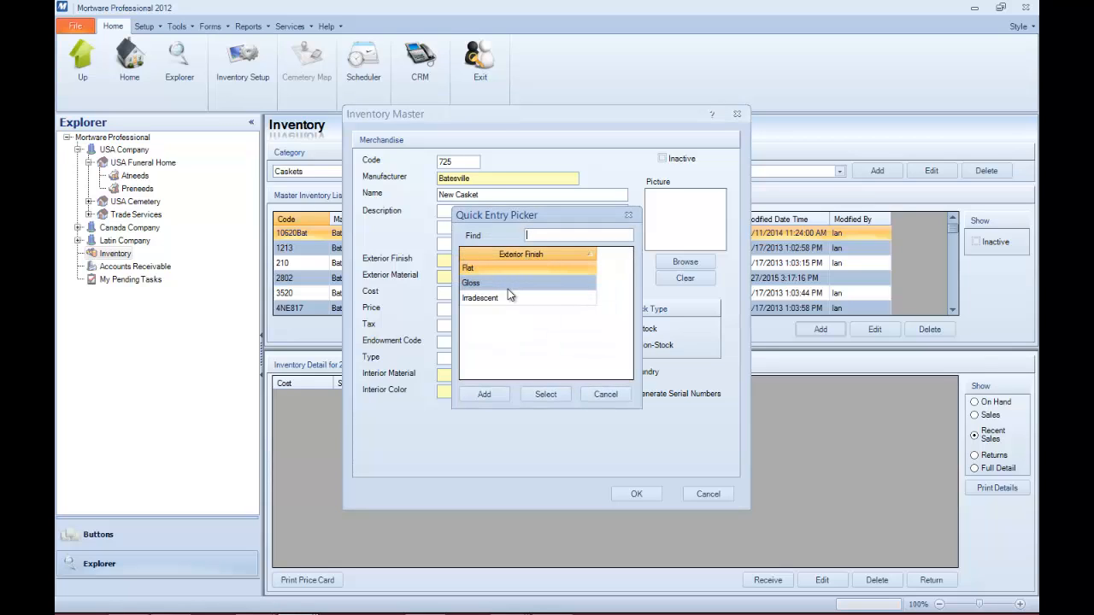
double_click(483, 284)
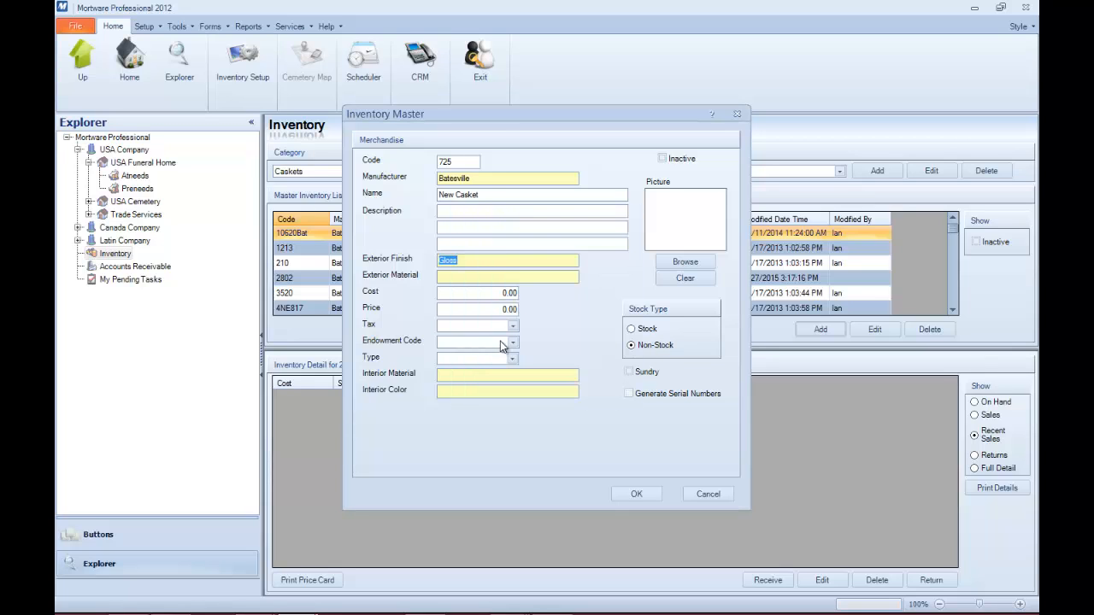
- Set the casket's cost to 900.00, its price to 1500.00 and its tax code to GST
click(504, 294)
text(90)
click(503, 310)
text(150)
click(514, 329)
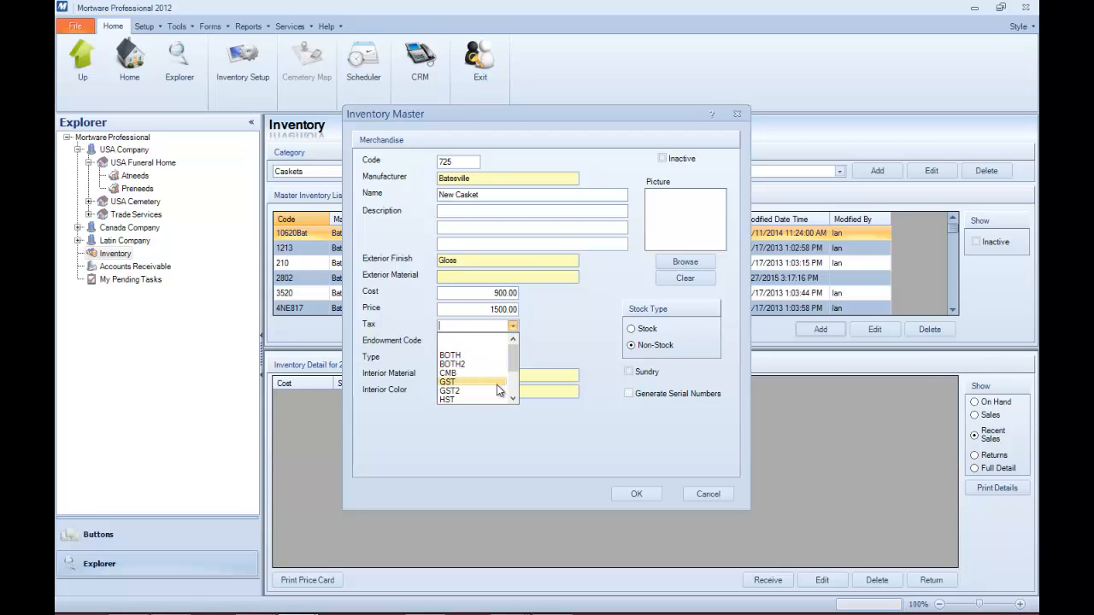
click(457, 382)
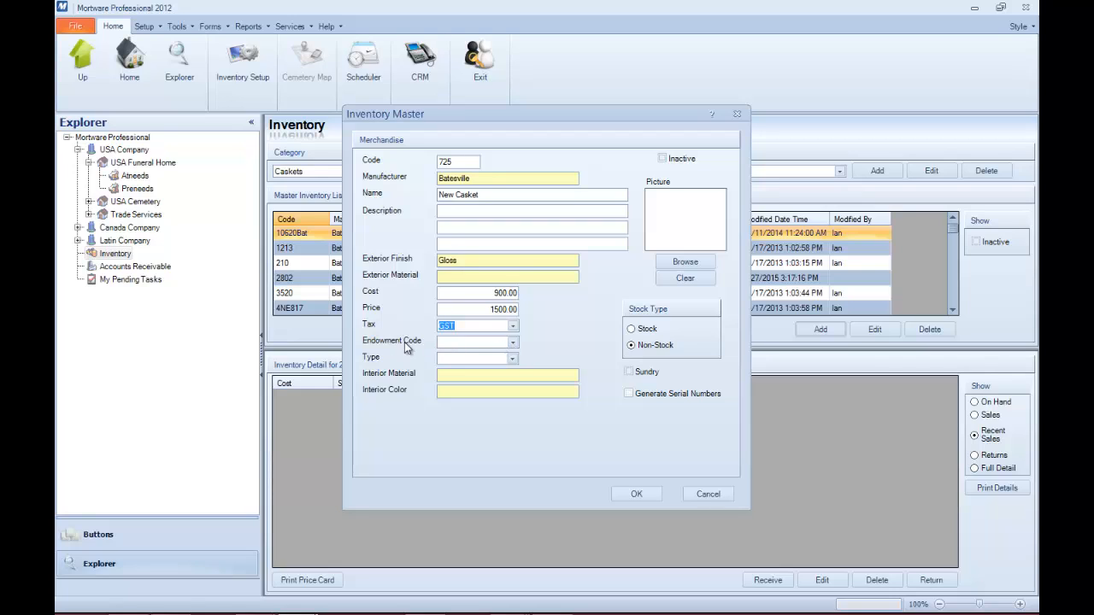
- Leave the endowment code blank and set the casket's type to Metal
click(512, 342)
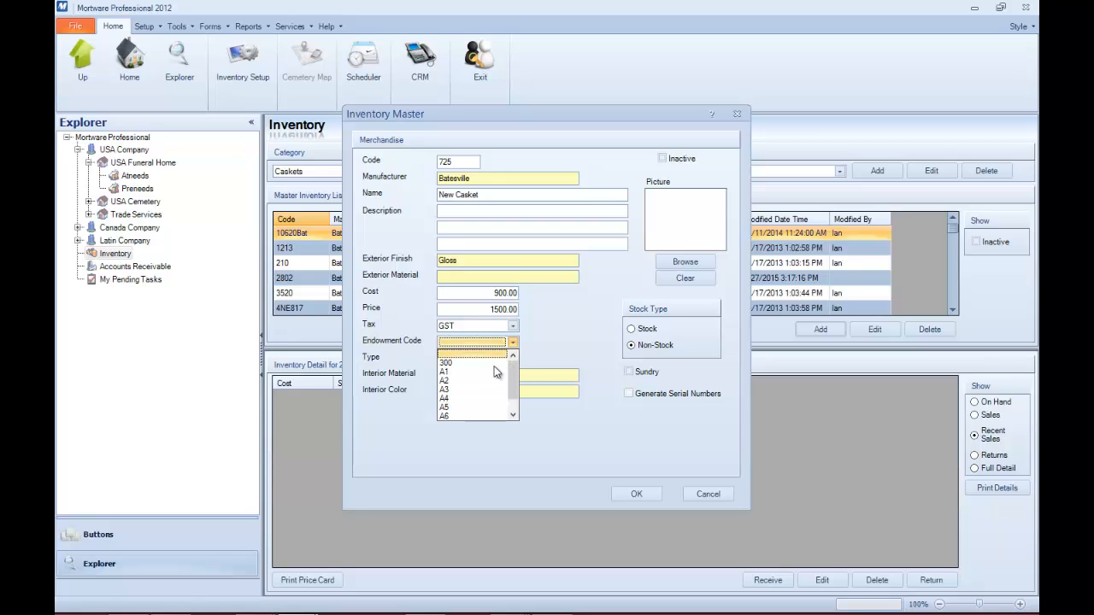
click(550, 334)
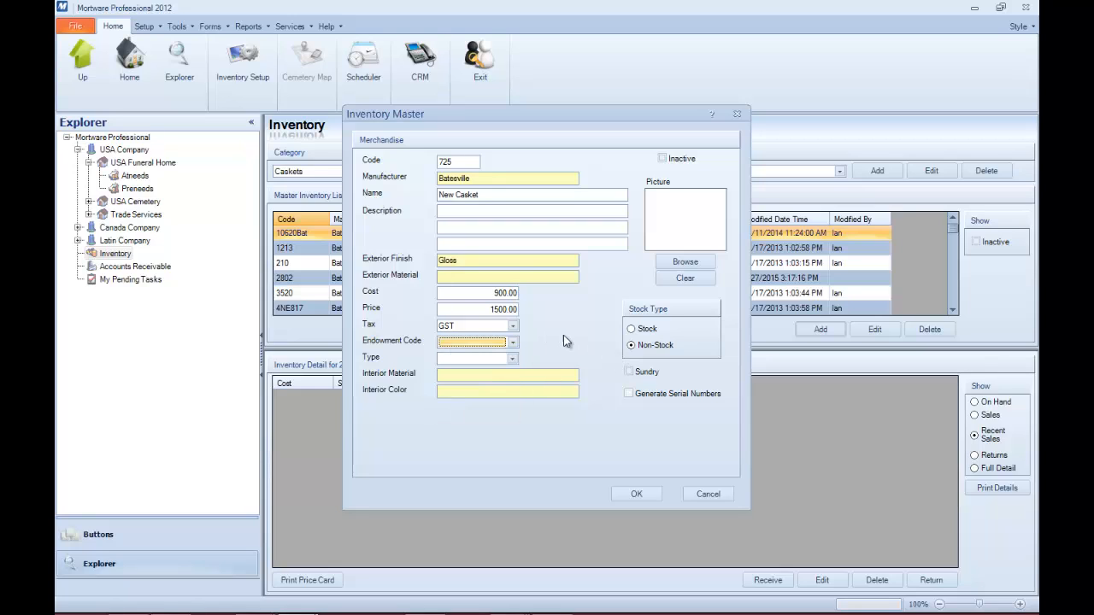
click(511, 360)
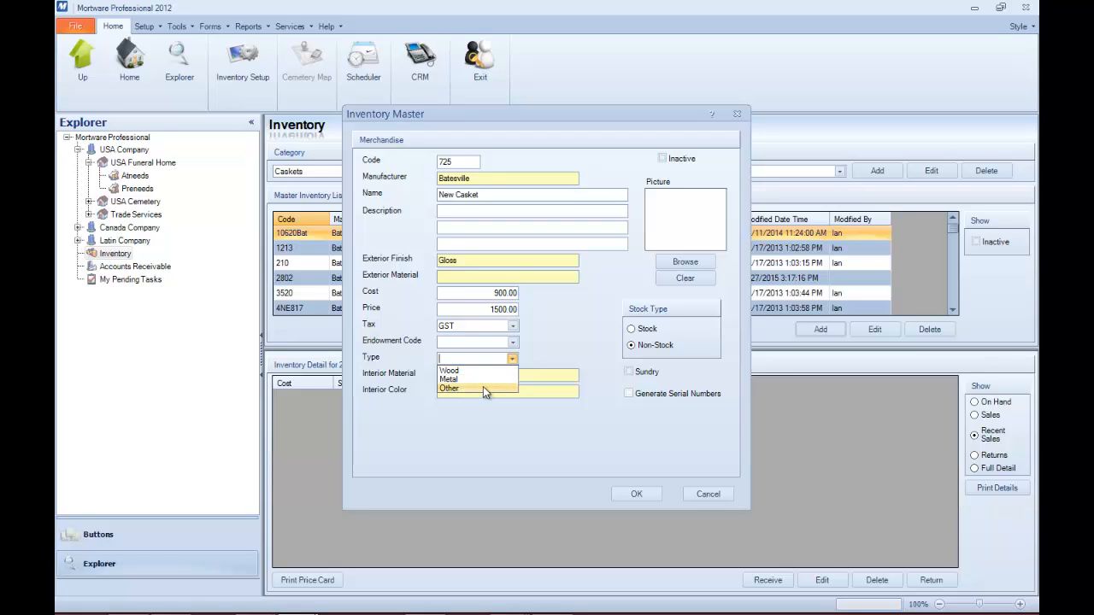
click(476, 380)
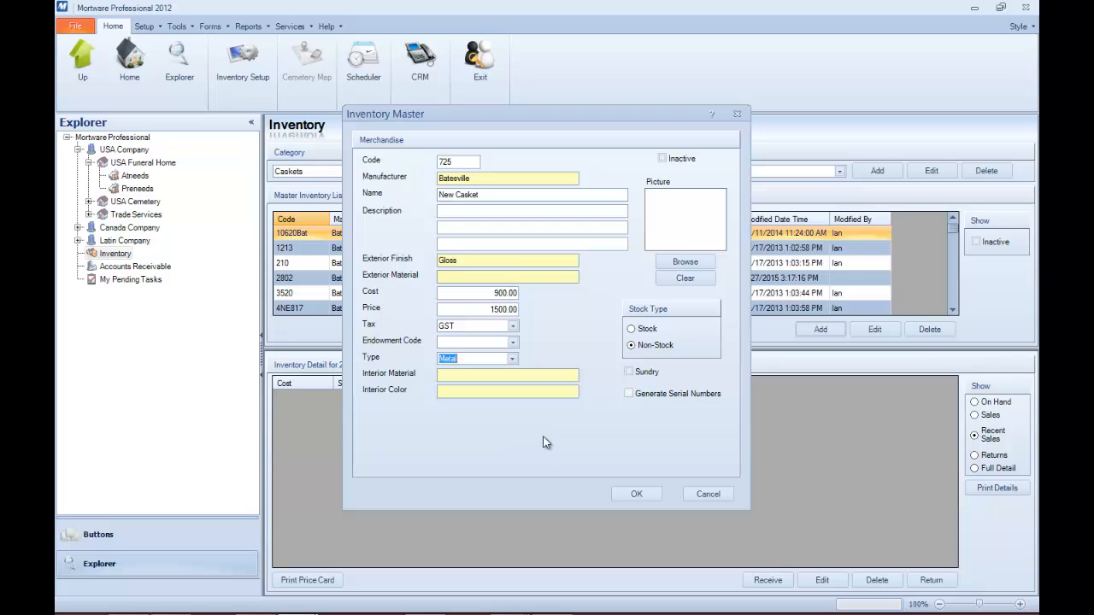
- Load goinghome_1295150219.jpg from the Caskets folder as the item's picture and save the inventory item
click(706, 269)
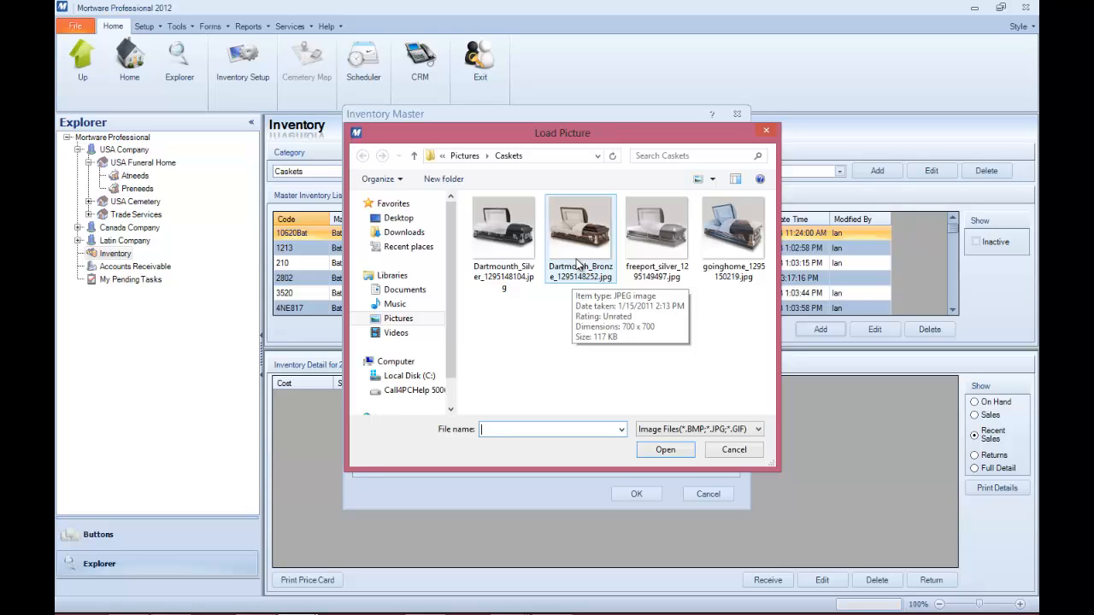
double_click(728, 258)
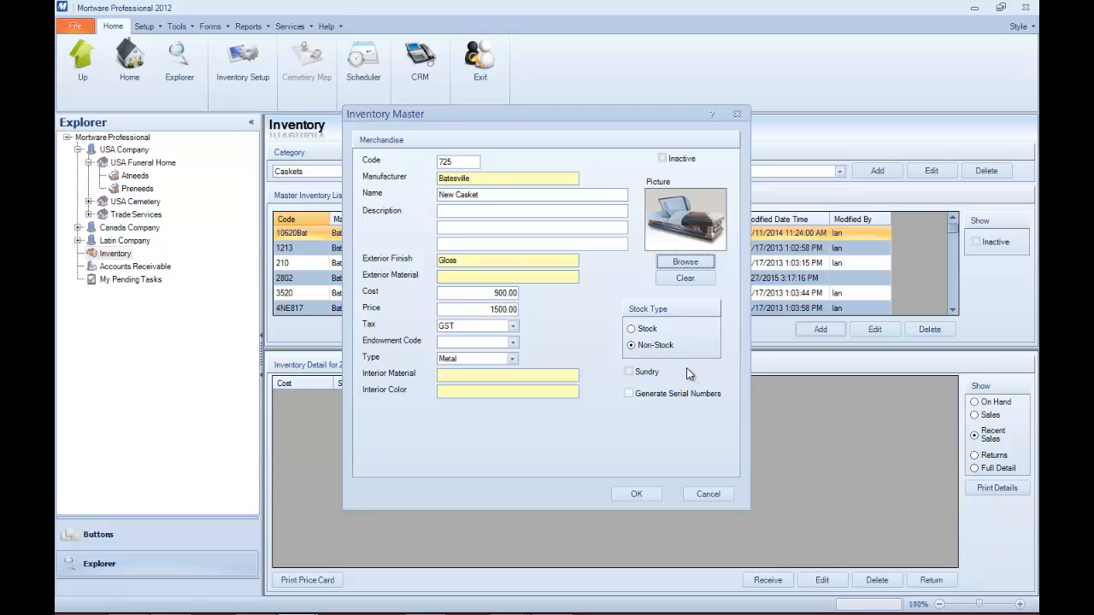
click(651, 495)
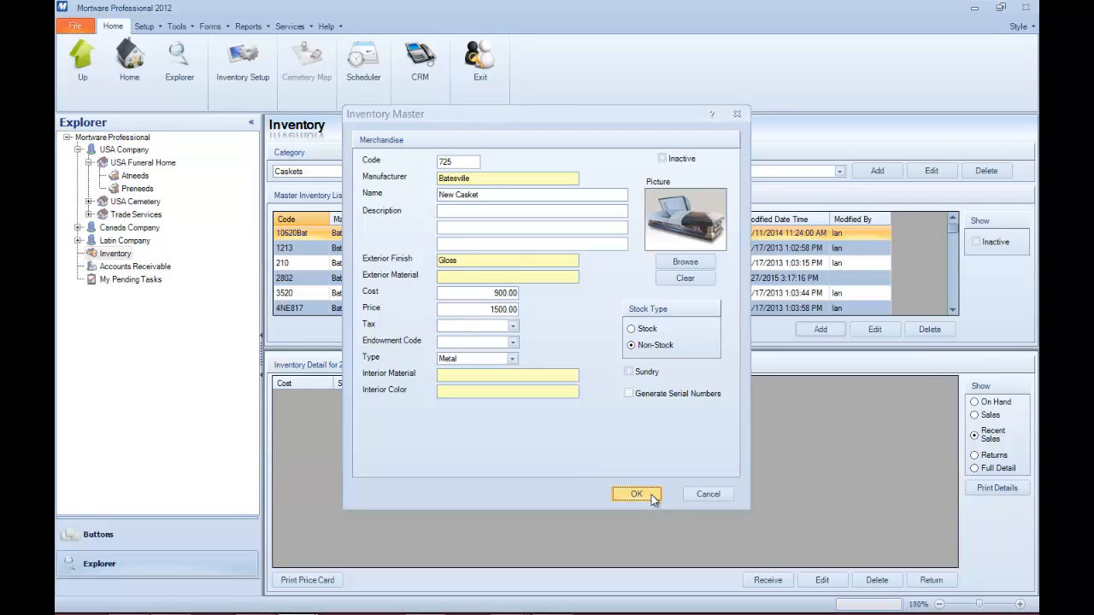